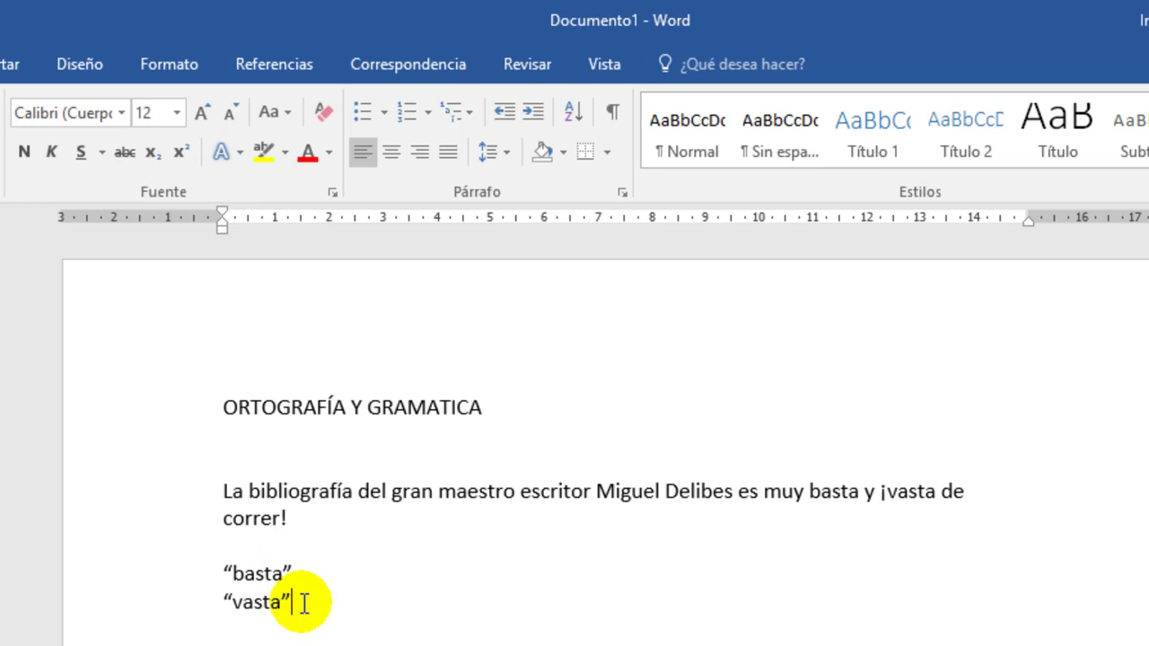
# Insert the sentence “los libros son buenas” below the quoted words “basta” and “vasta”
pyautogui.press('Up')
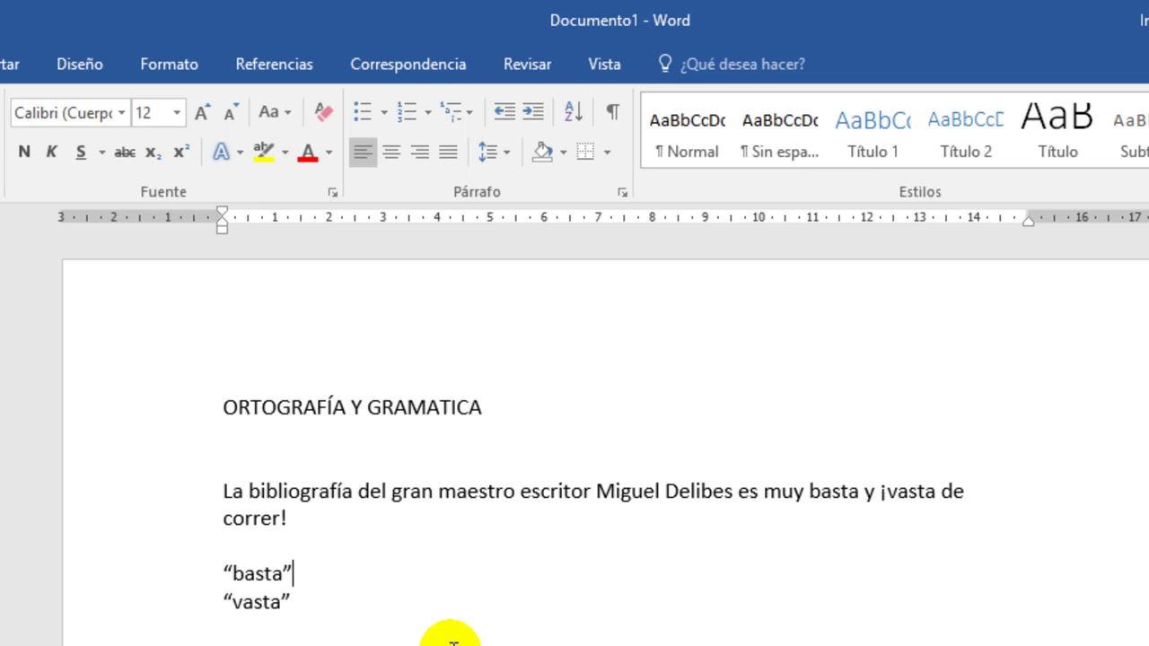
pyautogui.click(451, 641)
pyautogui.write('"los libros son buenas"')
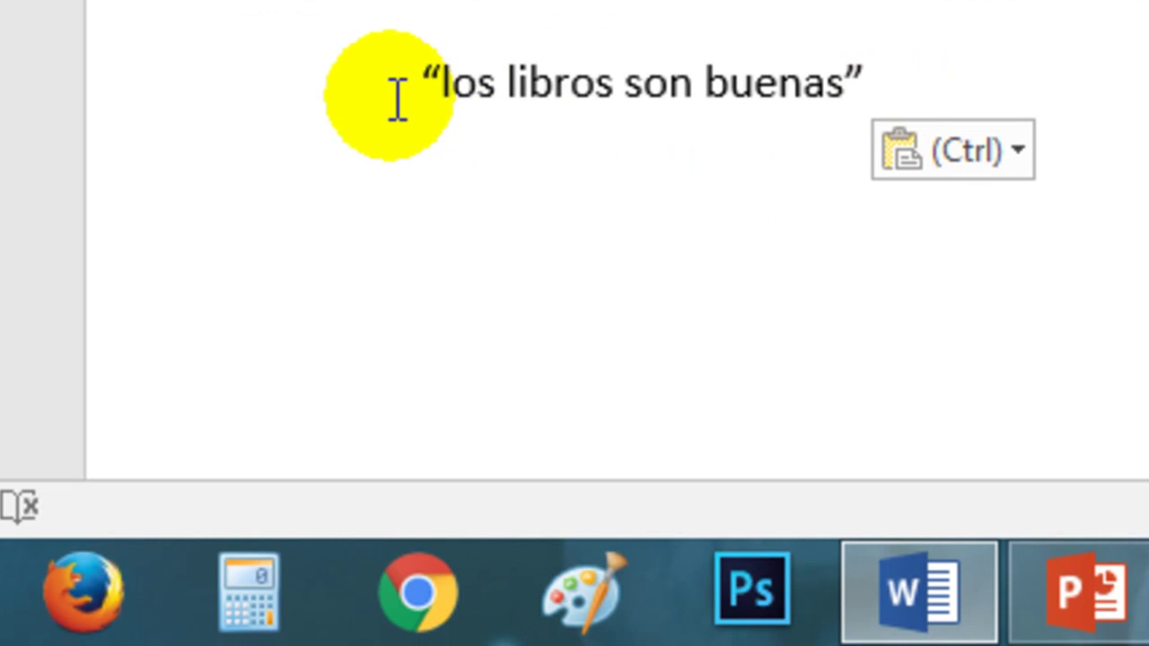
pyautogui.press('Escape')
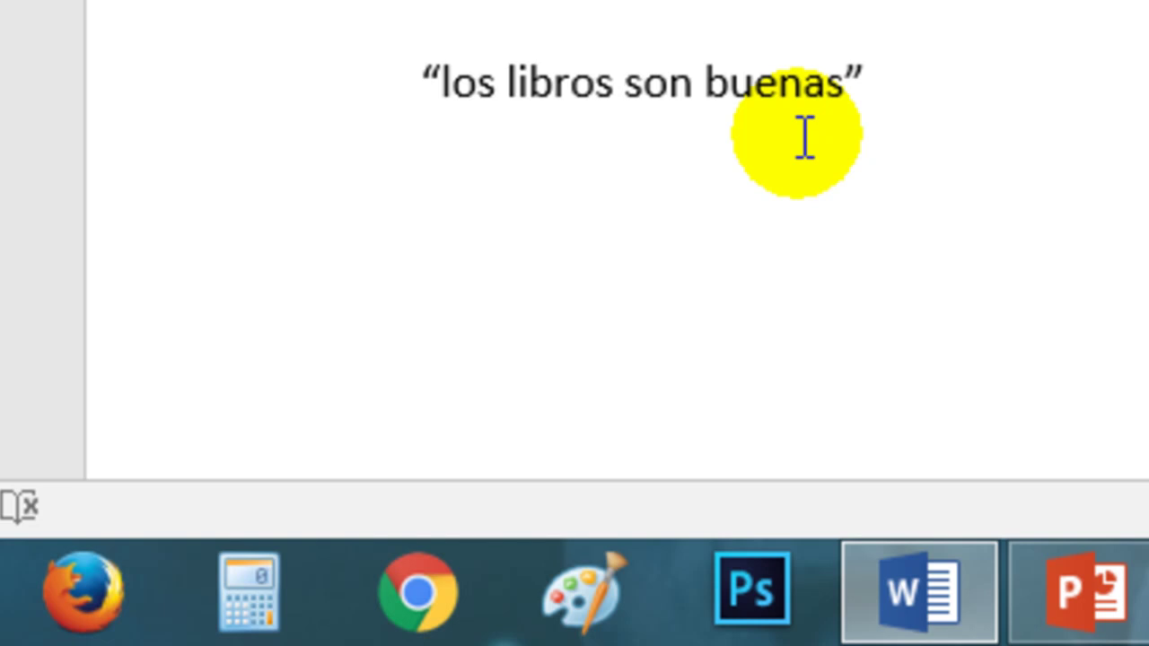
# Correct the gender of the adjective in “los libros son buenas” by changing it to “buenos”
pyautogui.click(432, 83)
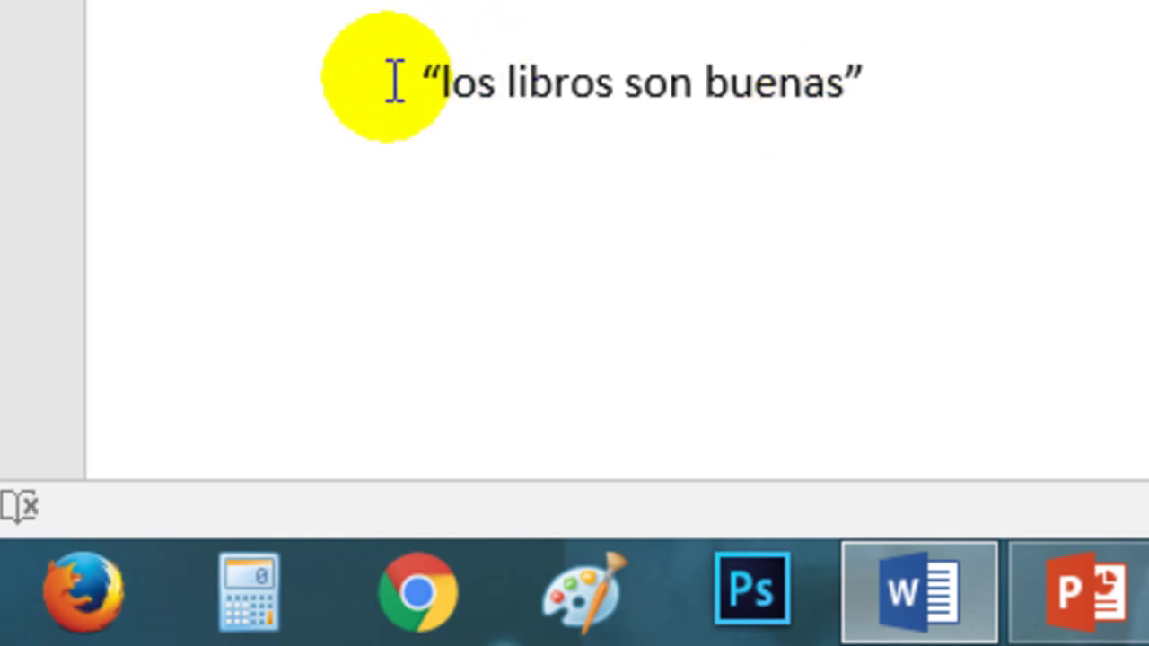
pyautogui.click(835, 94)
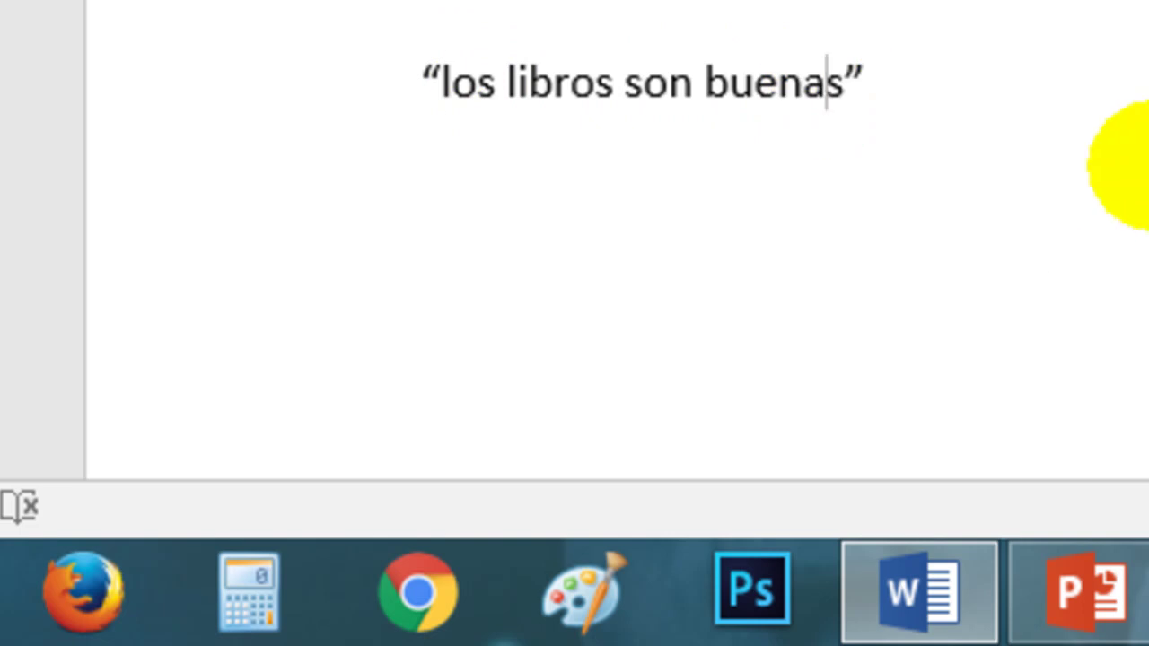
pyautogui.click(924, 87)
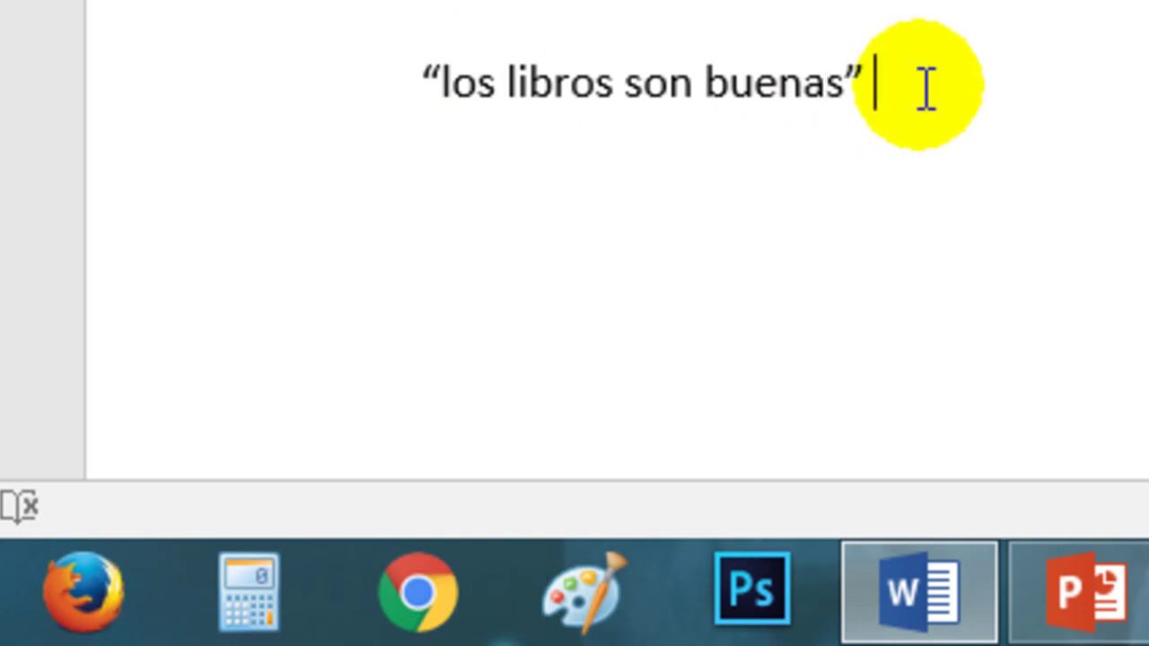
pyautogui.click(856, 83)
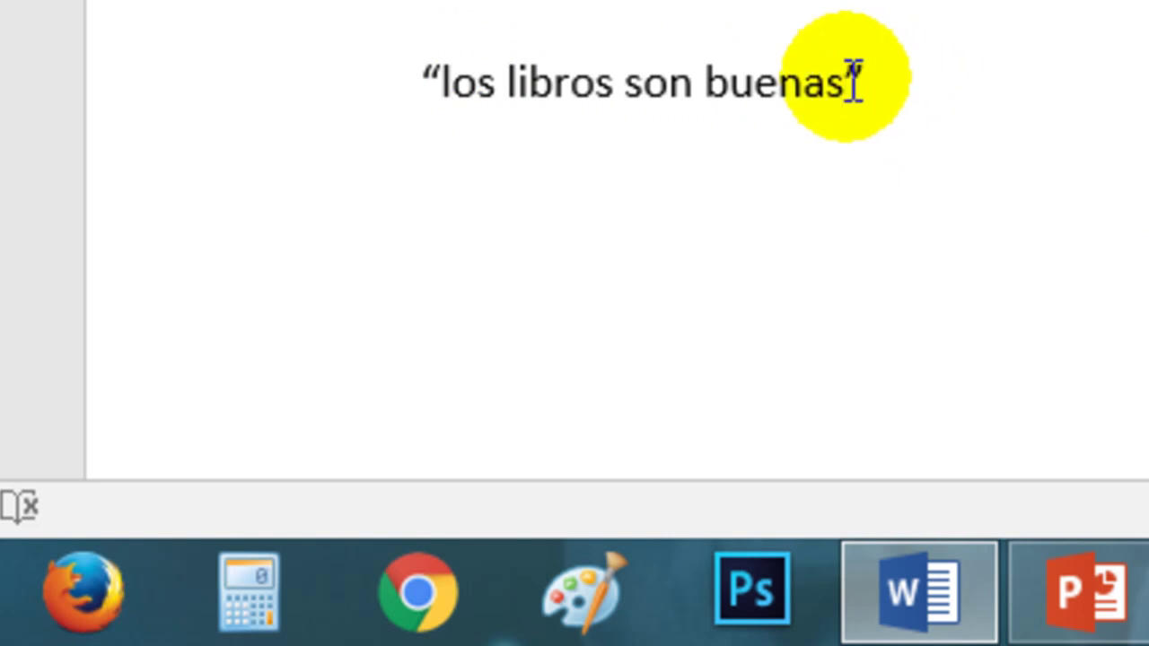
pyautogui.press('Left')
pyautogui.press('BackSpace')
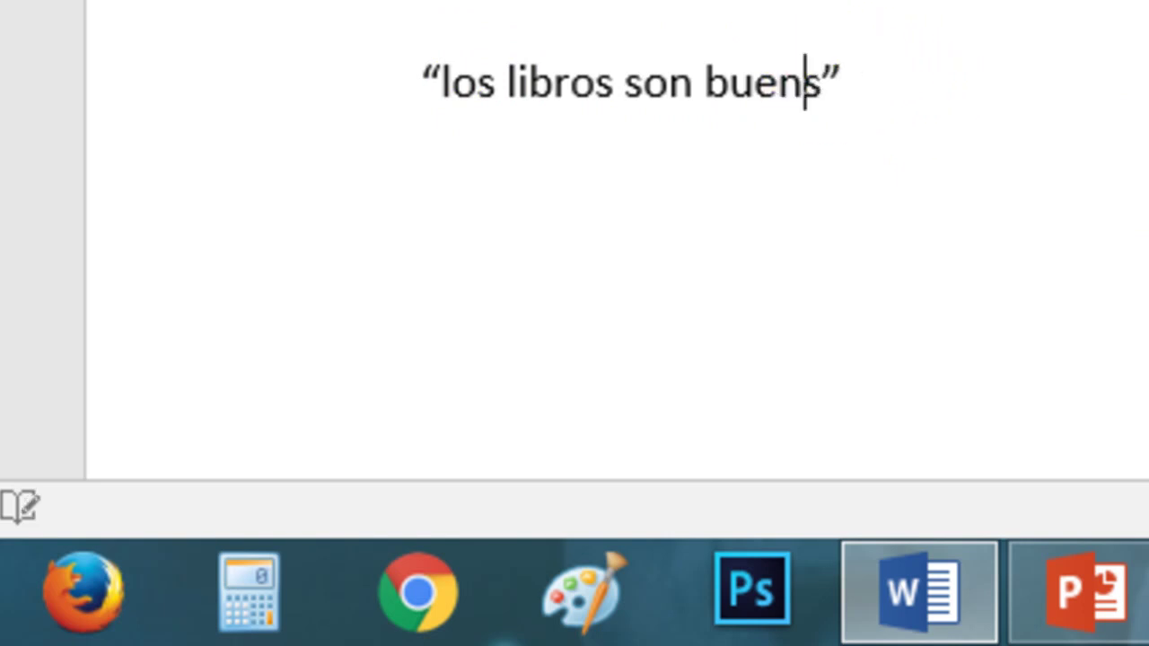
pyautogui.write('o')
pyautogui.click(1024, 115)
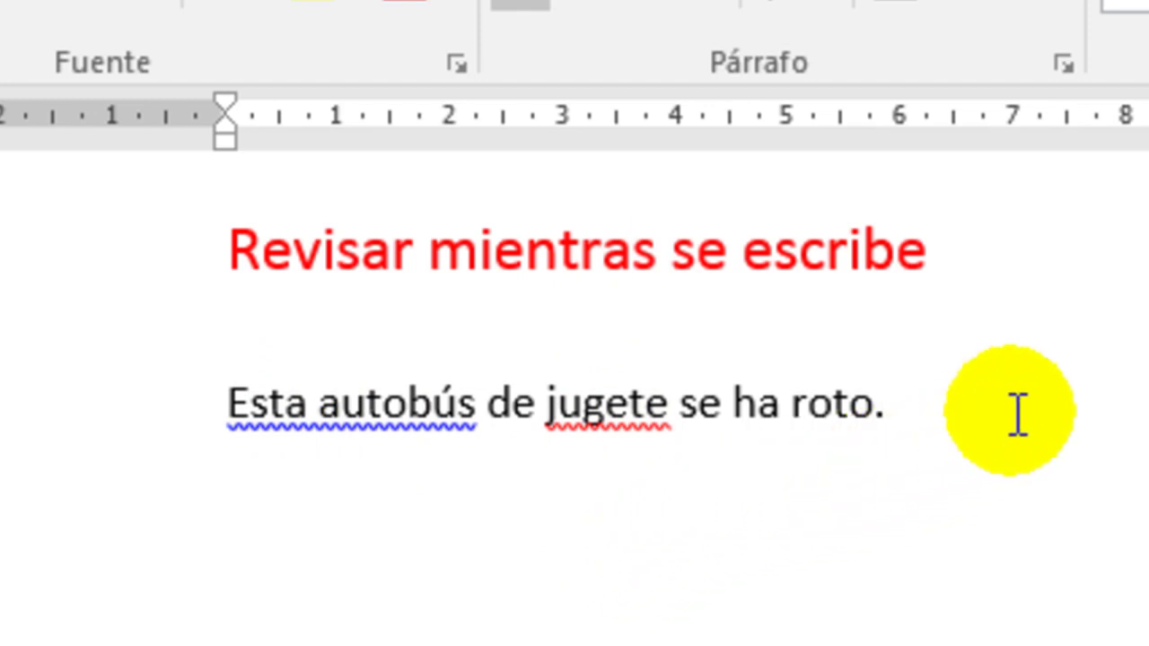
# Bring up the correction suggestions for the flagged word “jugete” and for the flagged phrase “Esta autobús”
pyautogui.click(944, 412)
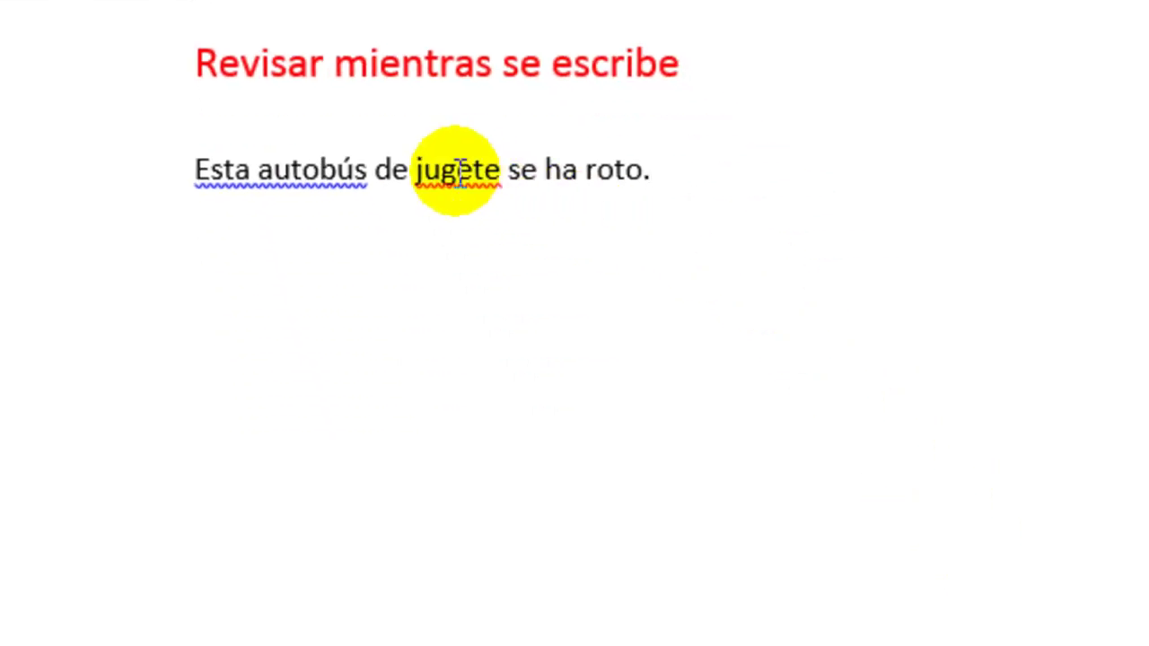
pyautogui.rightClick(477, 171)
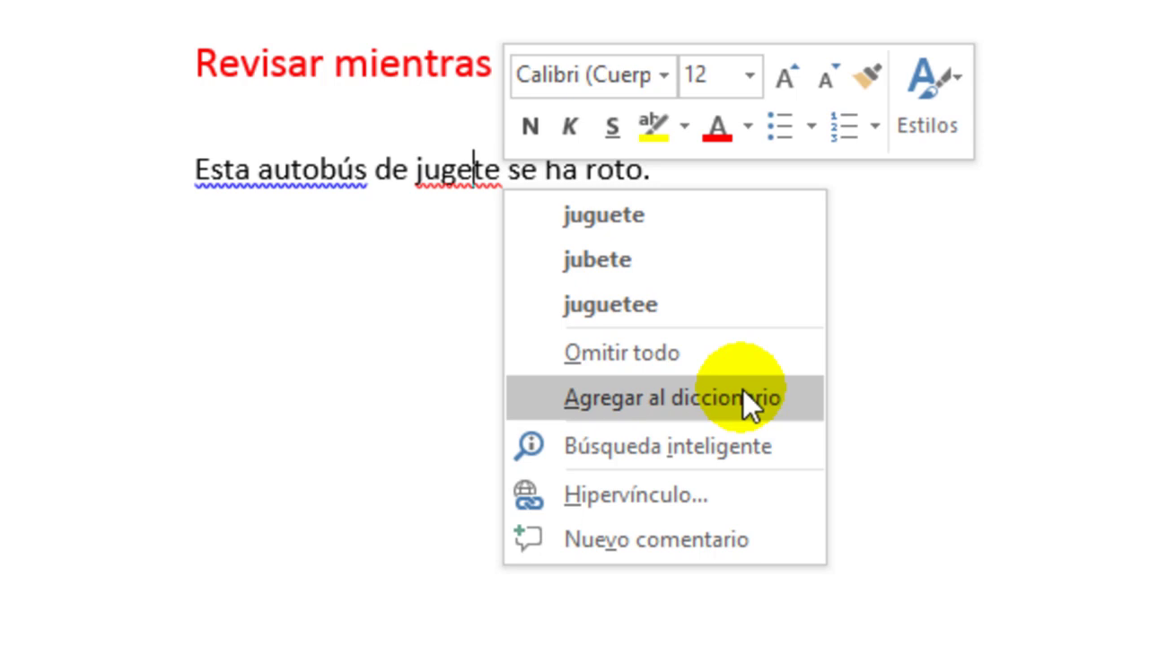
pyautogui.click(710, 161)
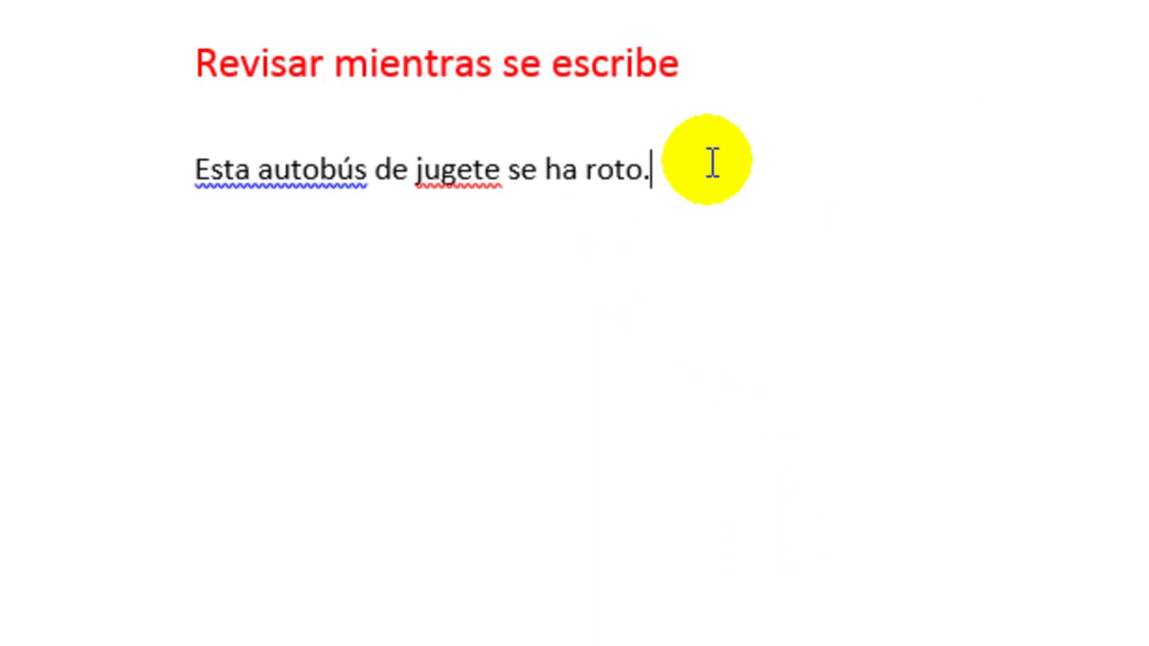
pyautogui.rightClick(293, 175)
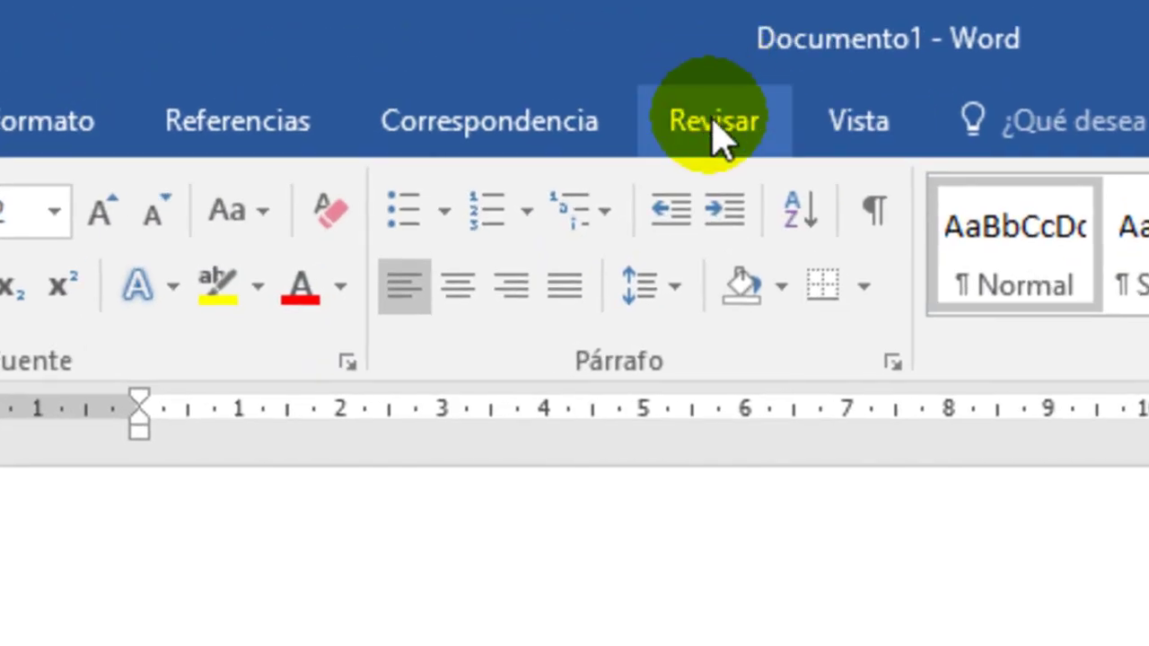
# Run the spelling and grammar check on the document and review the suggestion for “basta”
pyautogui.click(716, 126)
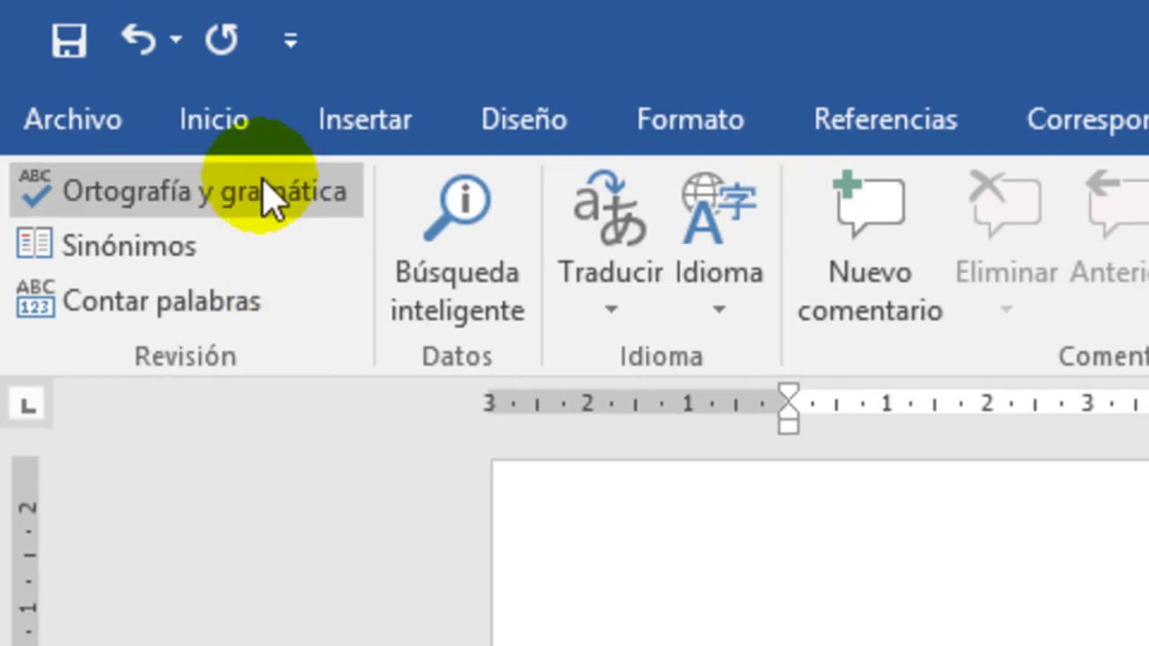
pyautogui.click(269, 196)
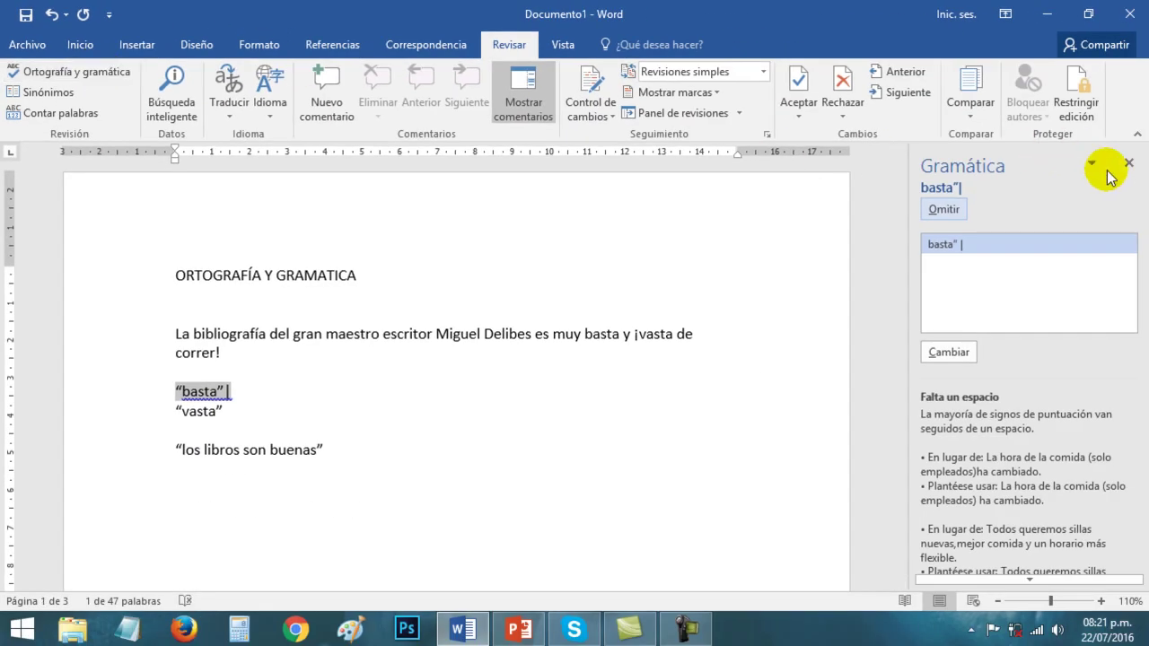
pyautogui.click(1129, 163)
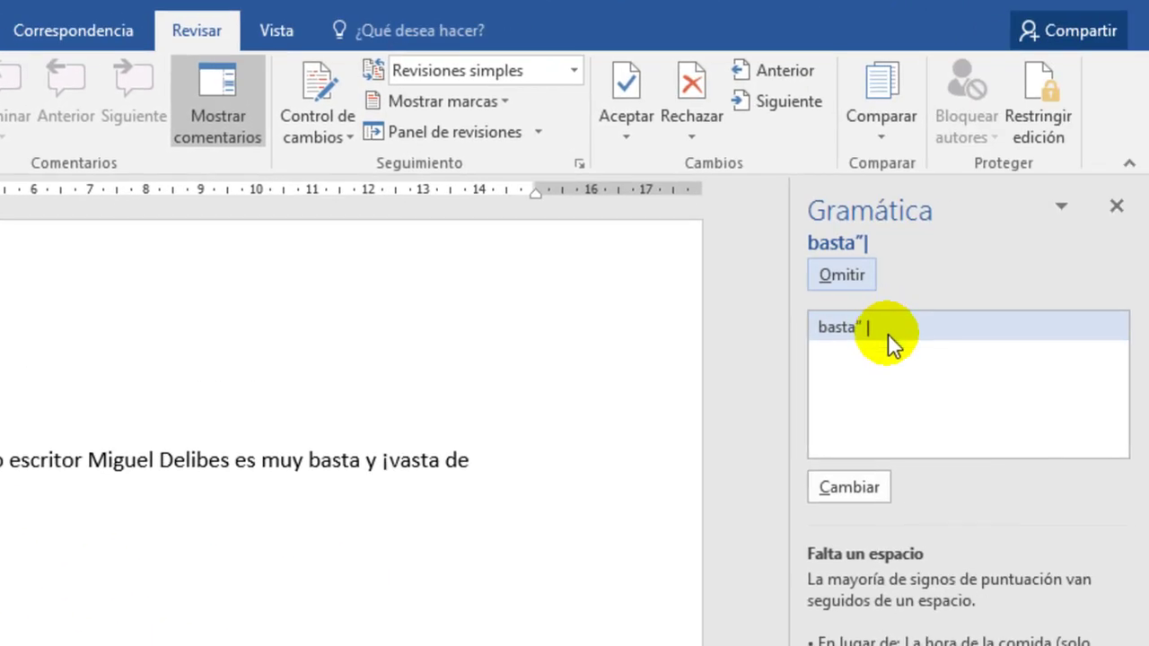
pyautogui.click(1037, 337)
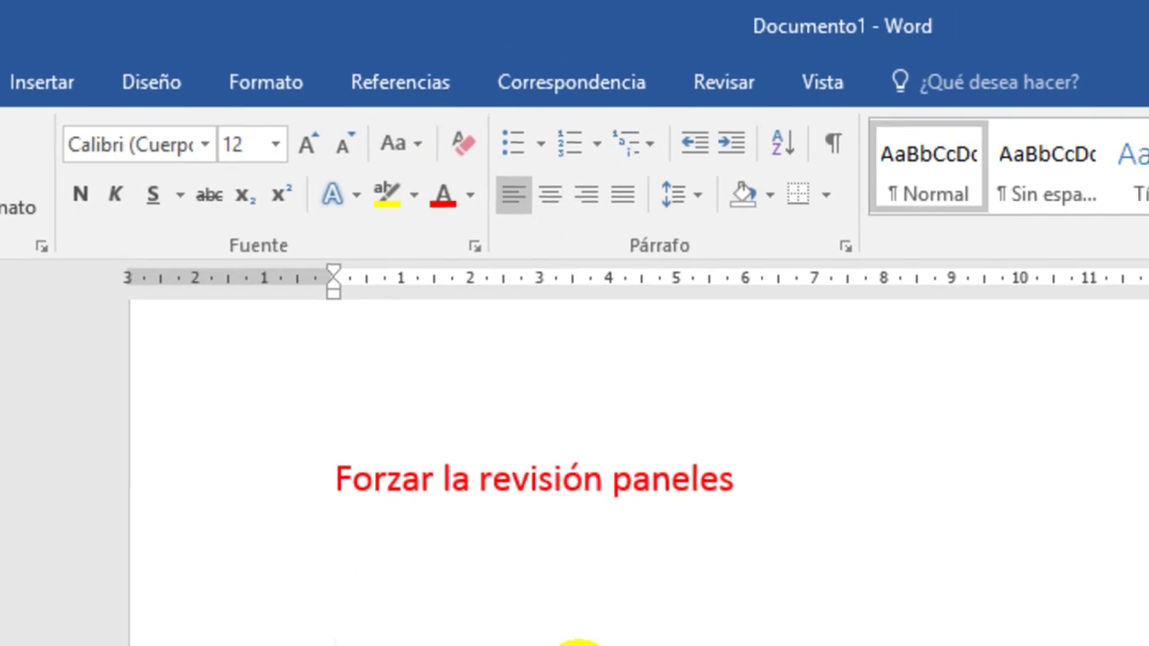
# Insert “Esta autobús de jugete se ha roto.” below the heading “Forzar la revisión paneles” and remove an extra blank line between them
pyautogui.write('Esta autobús de jugete se ha roto.')
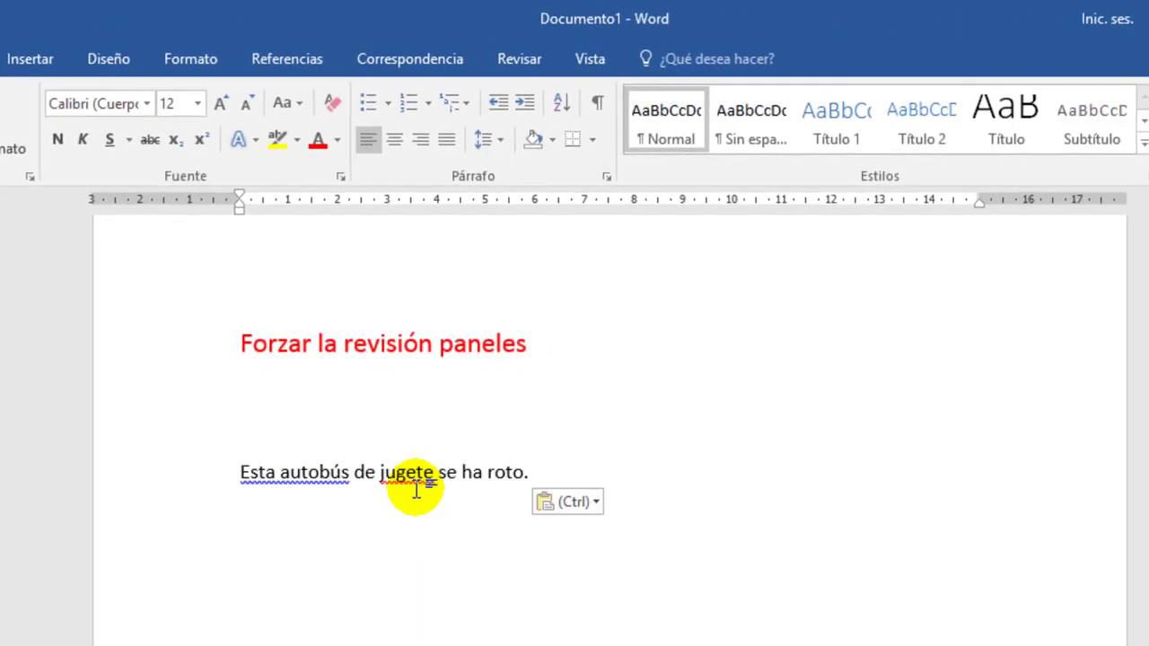
pyautogui.click(351, 385)
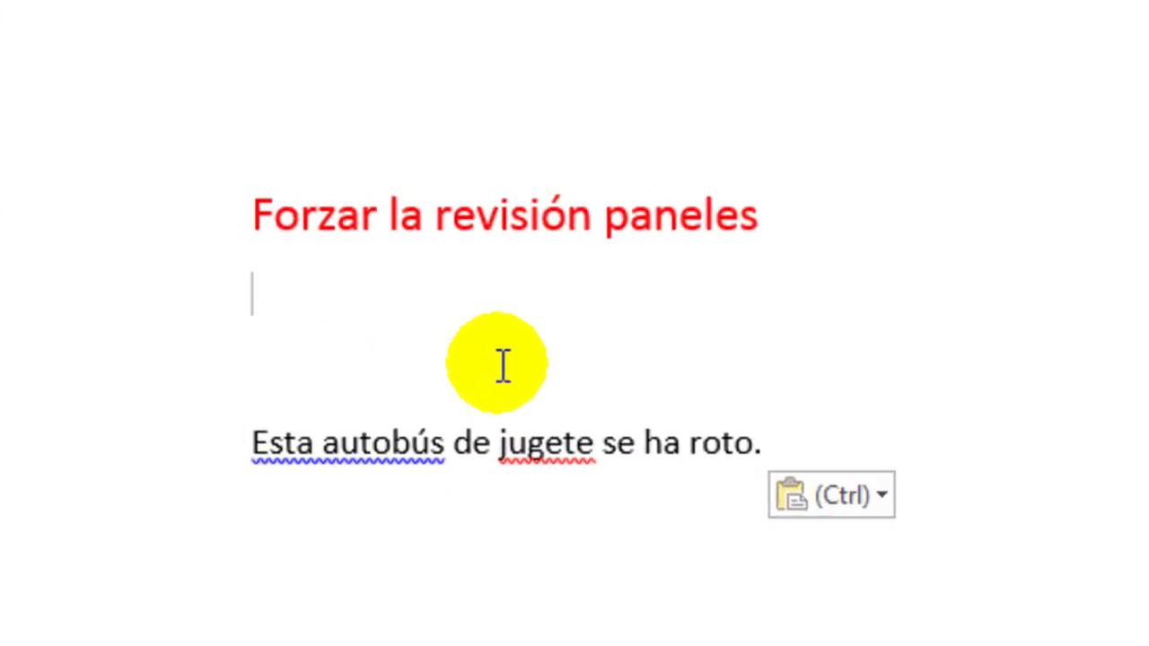
pyautogui.press('Delete')
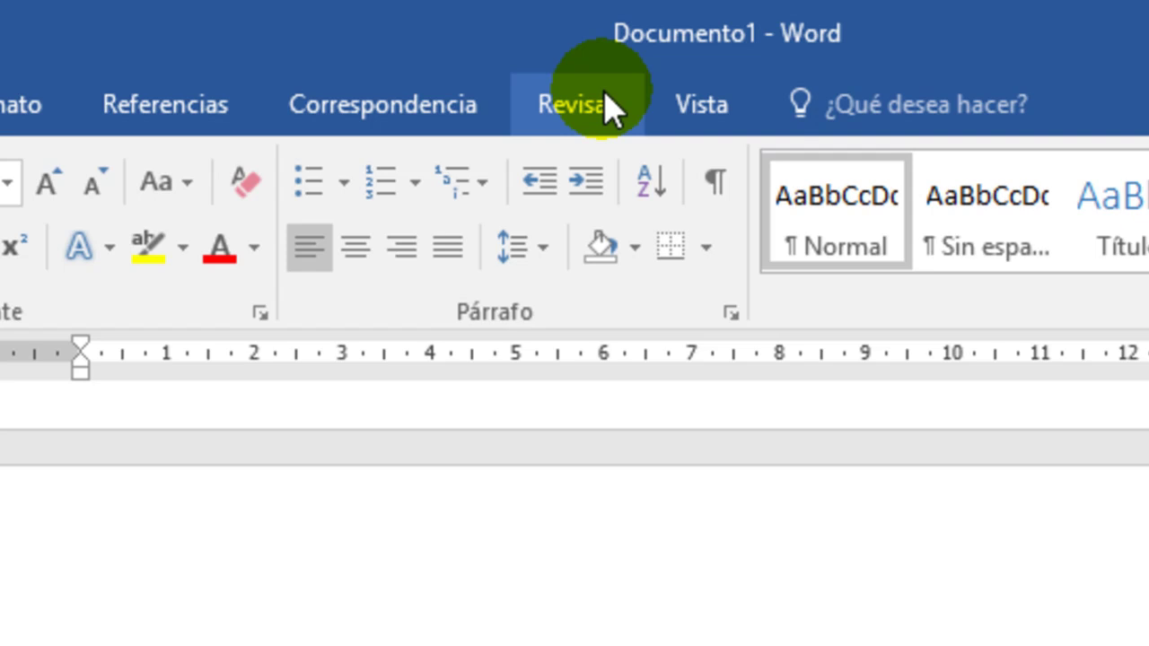
# Check the spelling of “jugete” with the spelling and grammar checker, and view the available proofing languages
pyautogui.click(605, 99)
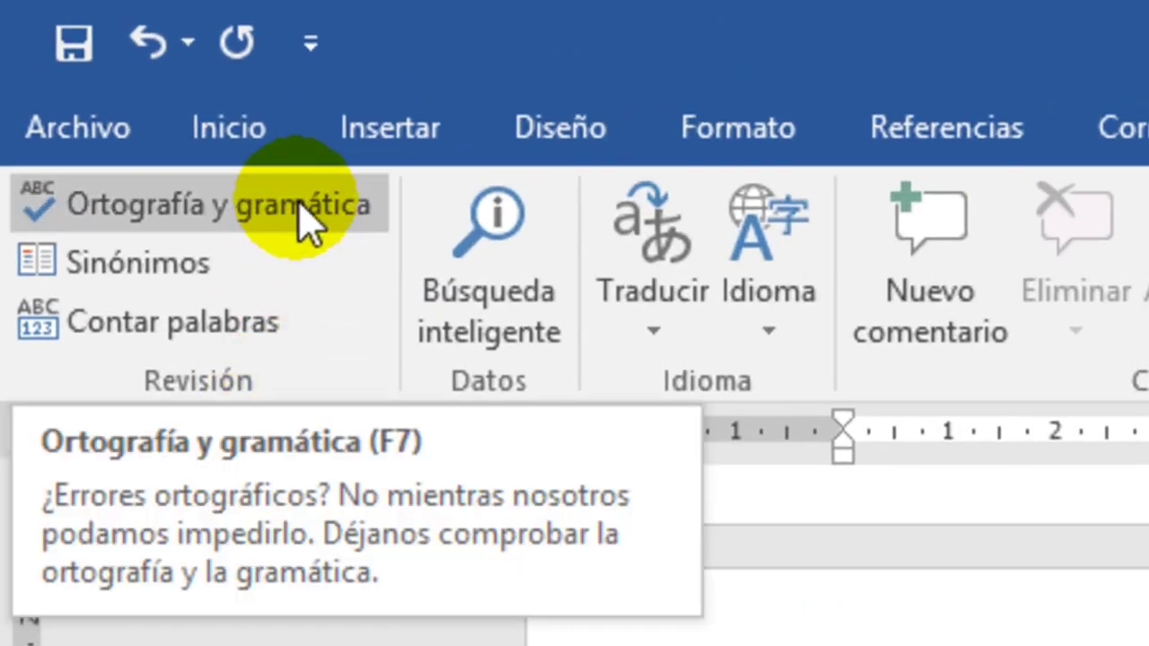
pyautogui.click(301, 216)
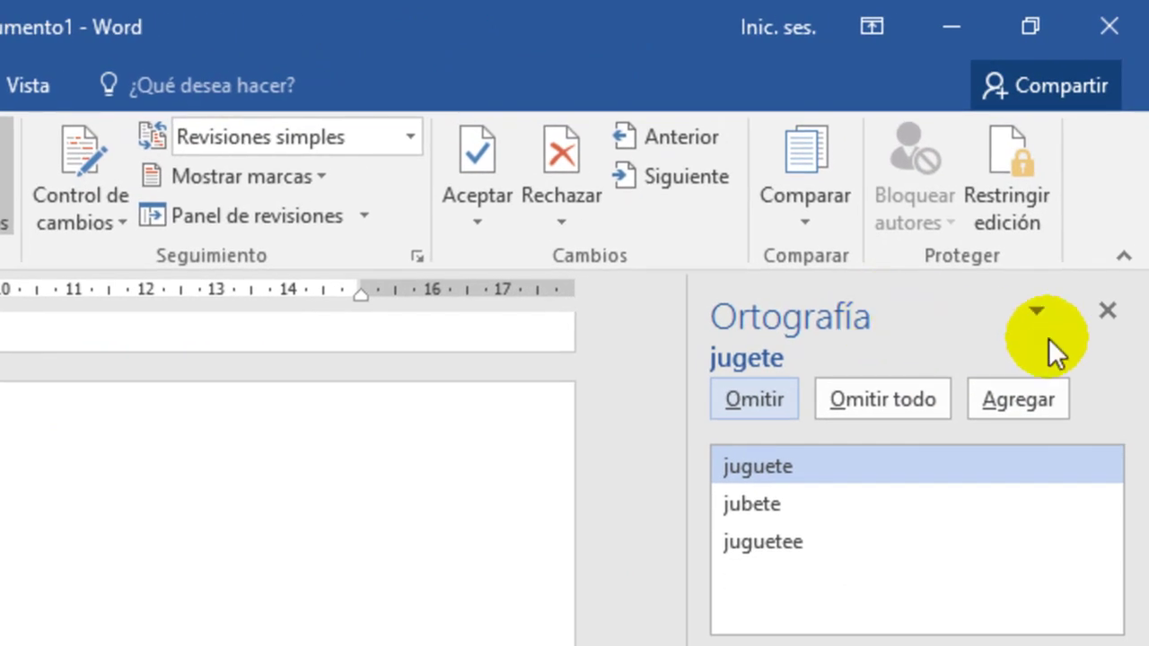
pyautogui.click(1107, 311)
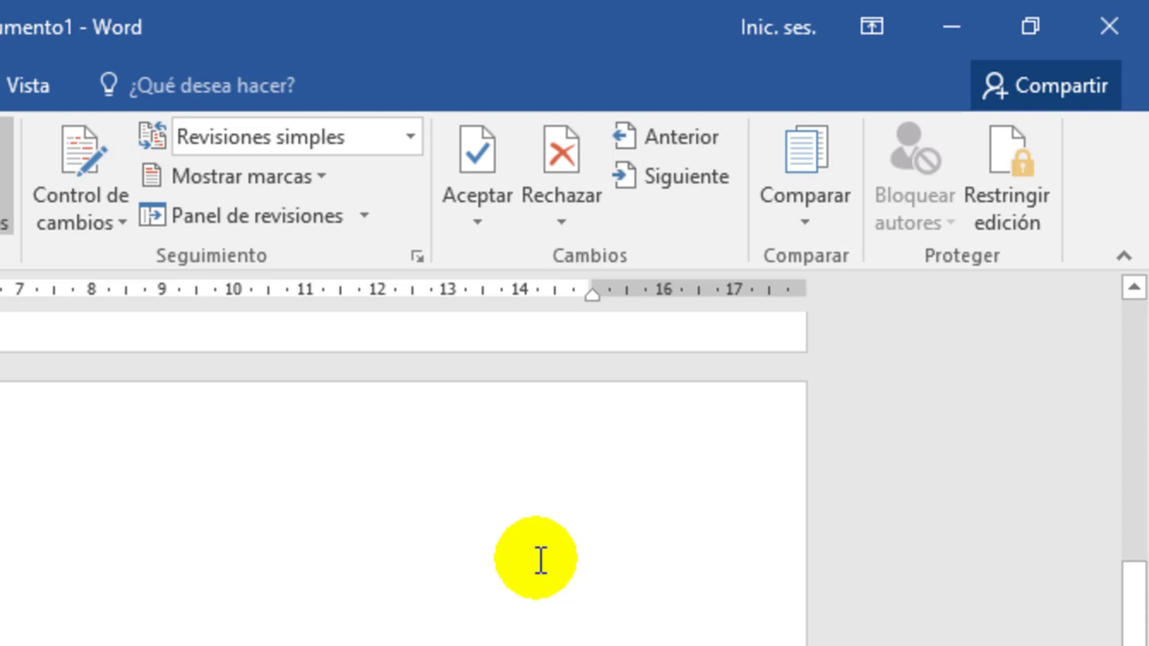
pyautogui.press('F7')
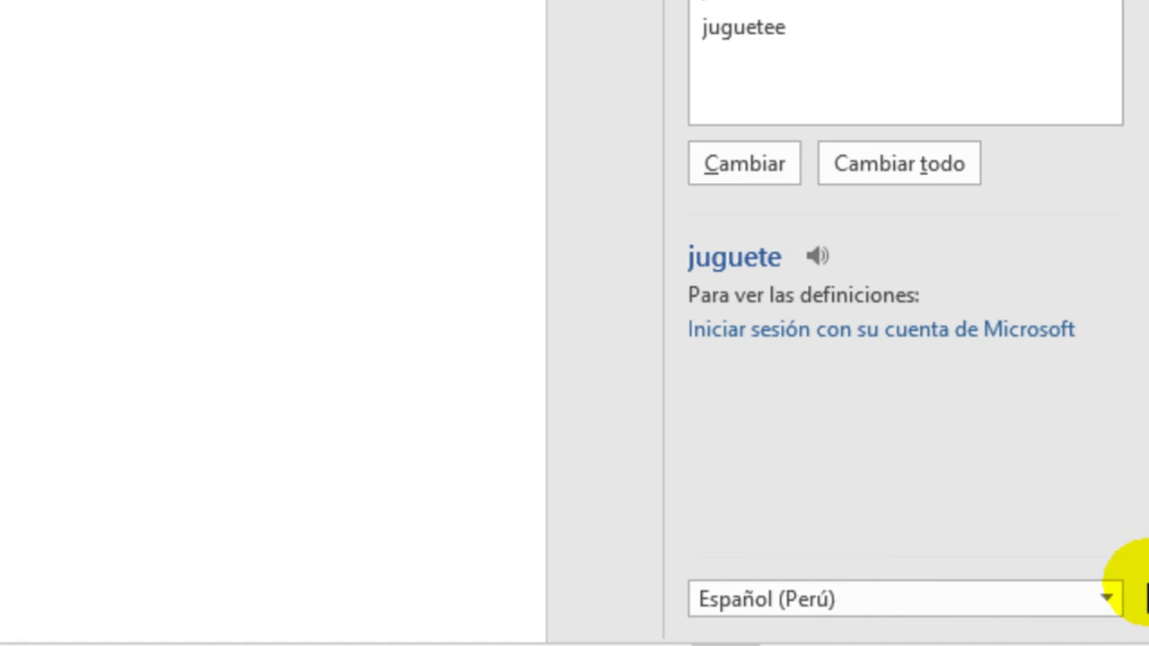
pyautogui.click(1109, 603)
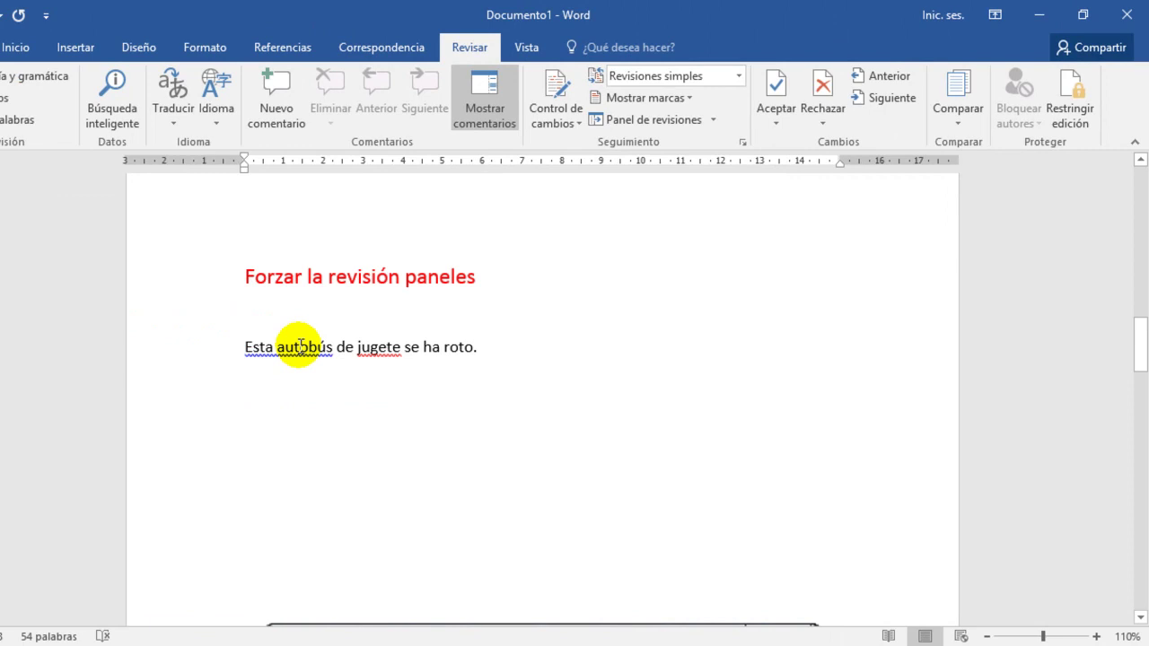
# Run the spelling and grammar check from “Esta autobús” to view its grammar suggestion
pyautogui.click(300, 346)
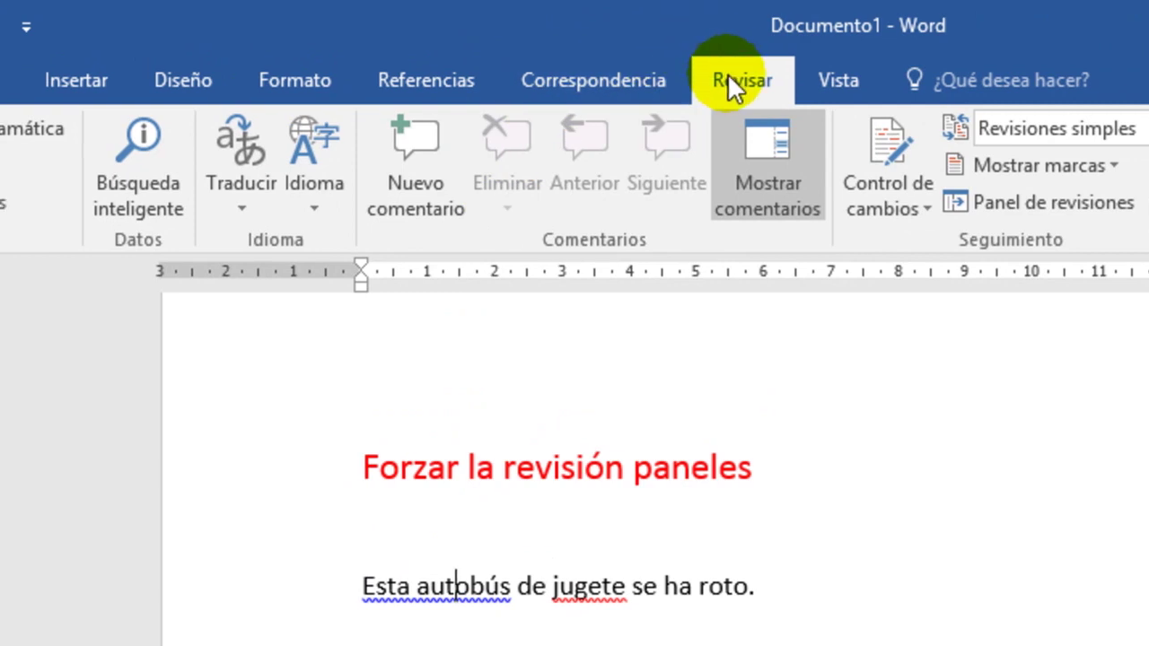
pyautogui.click(179, 126)
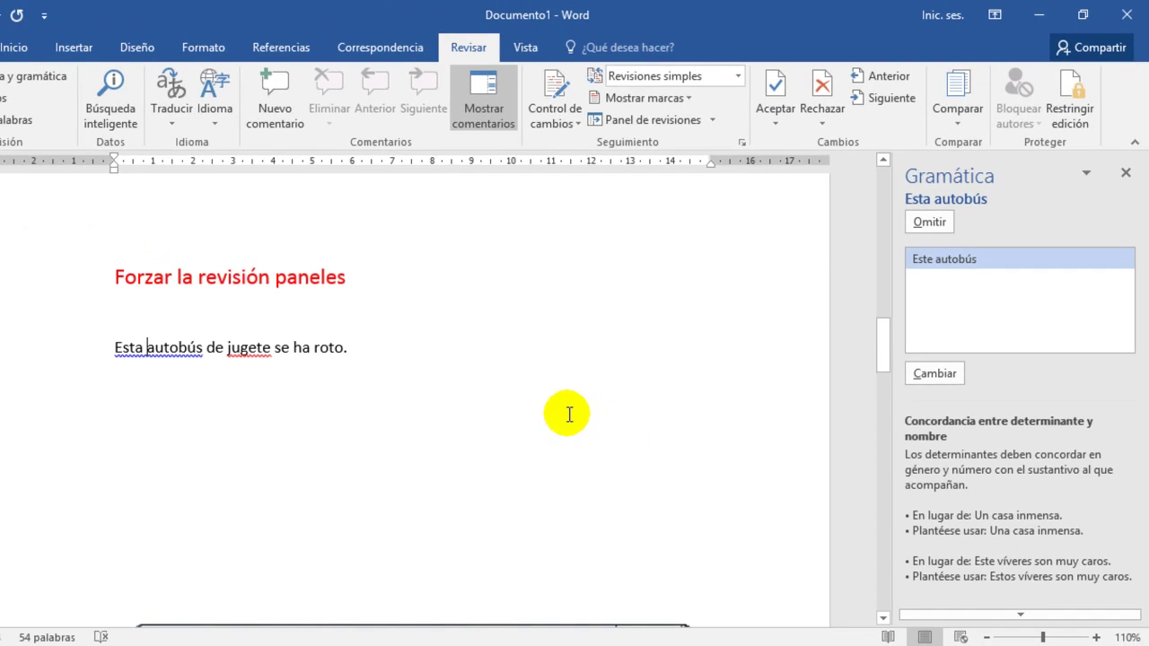
# Write “o once” on the line below the “Autocorrección” heading to test automatic correction
pyautogui.scroll(-5, 569, 414)
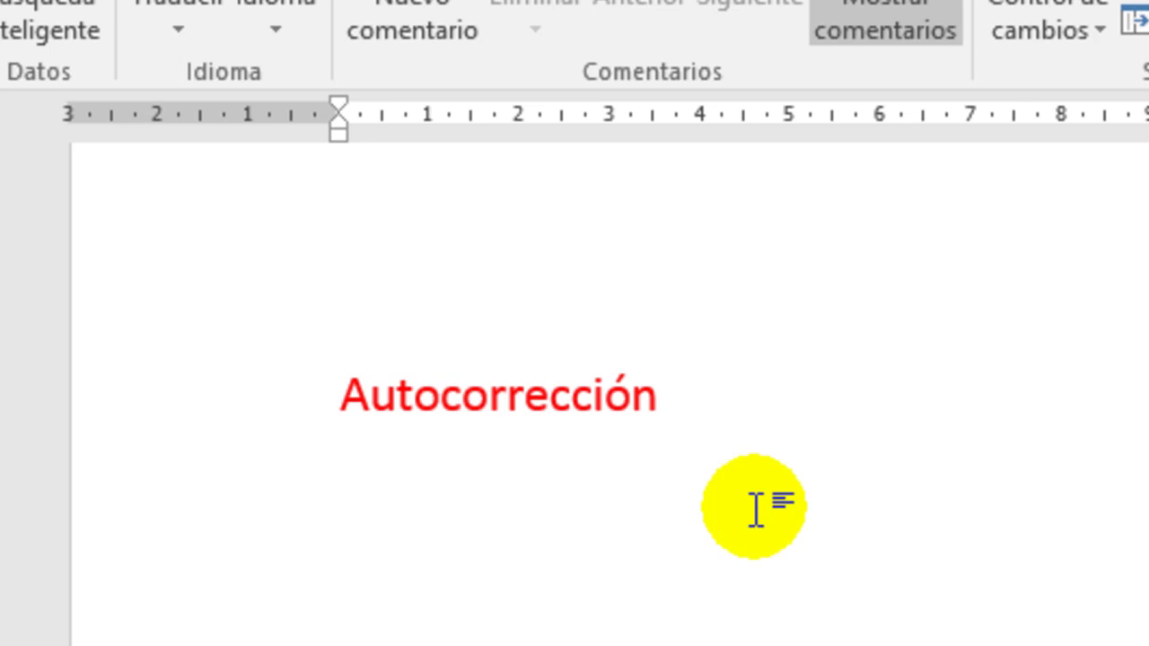
pyautogui.write('o')
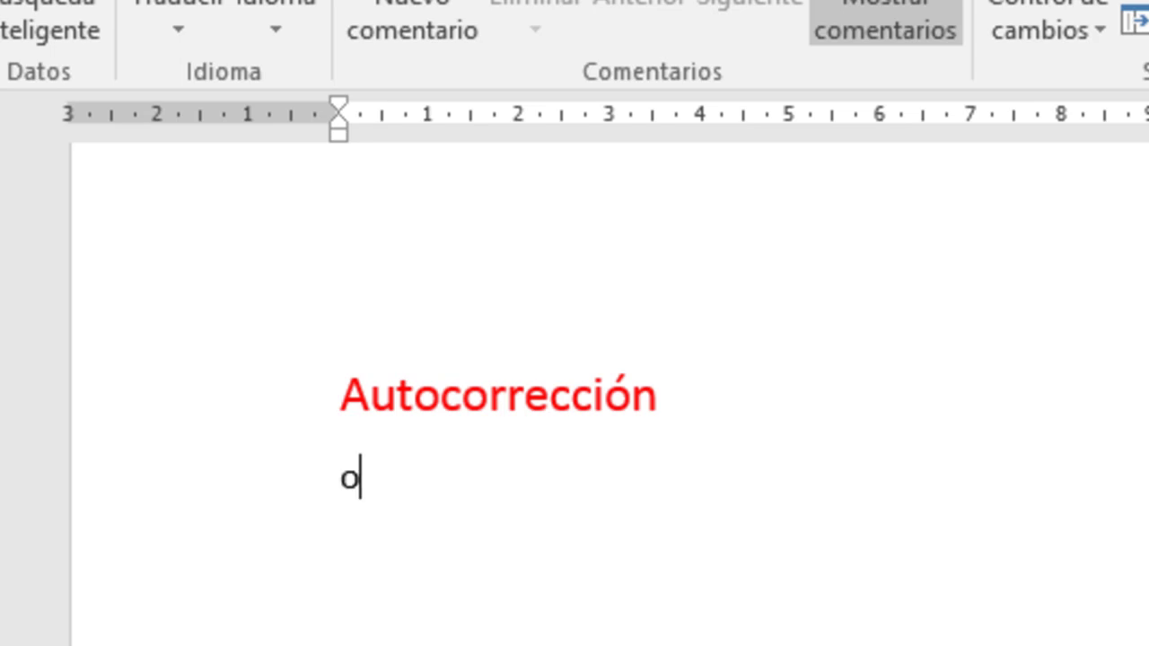
pyautogui.write(' once')
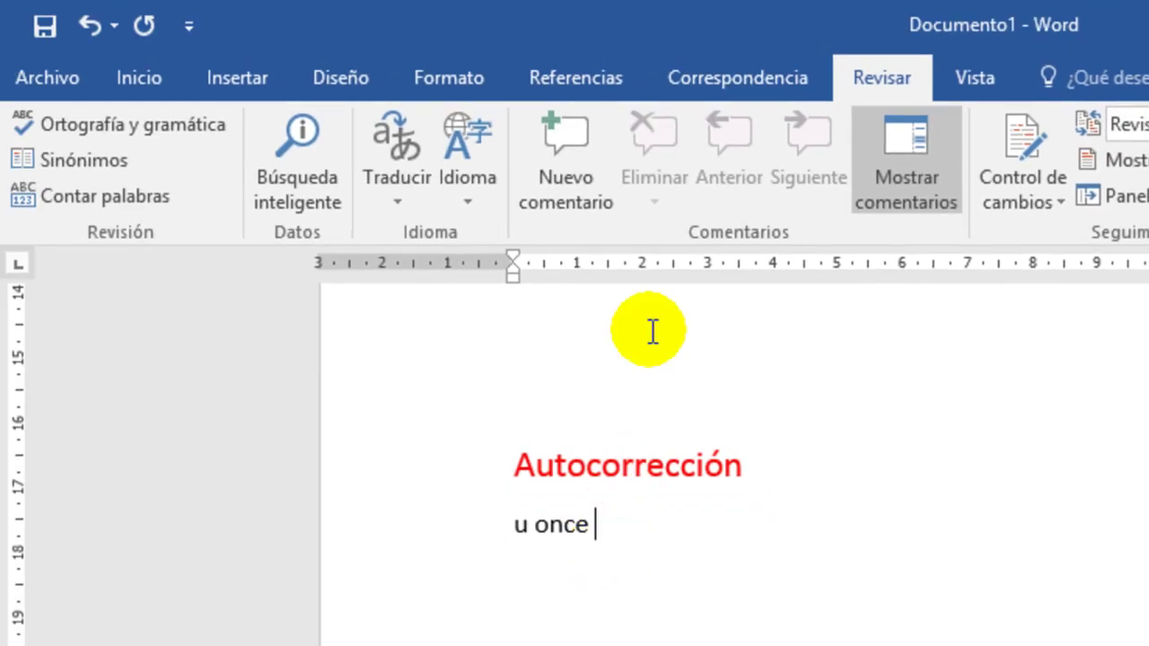
# Open the AutoCorrect options from the proofing settings in the Word options
pyautogui.click(31, 79)
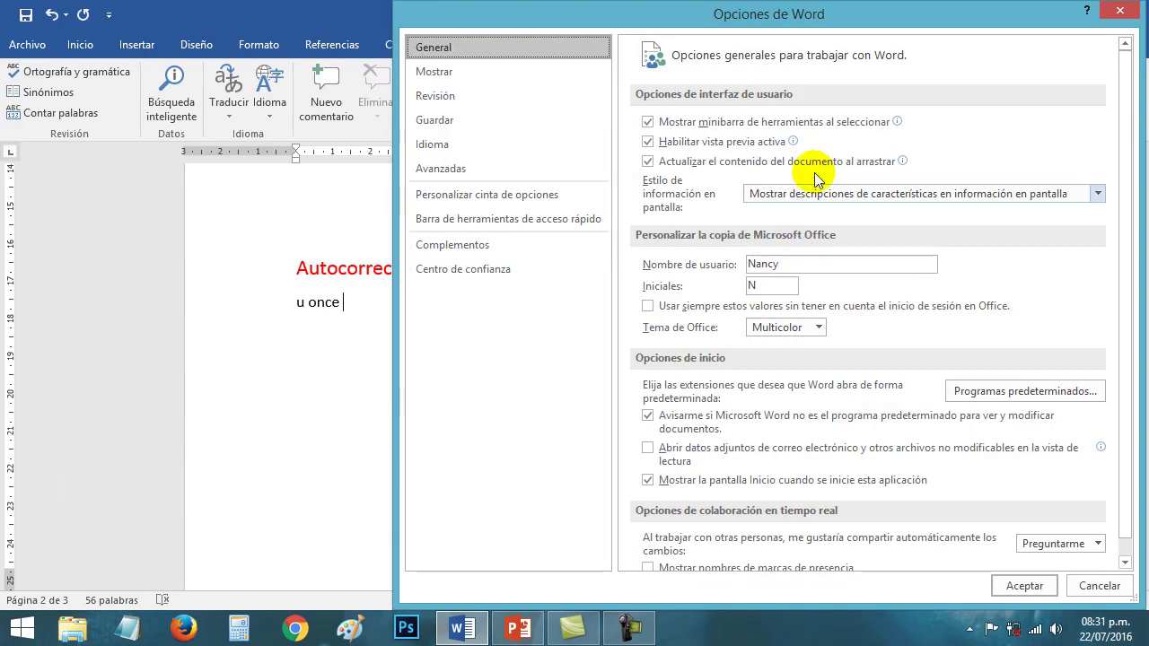
pyautogui.moveTo(844, 14); pyautogui.dragTo(641, 16)
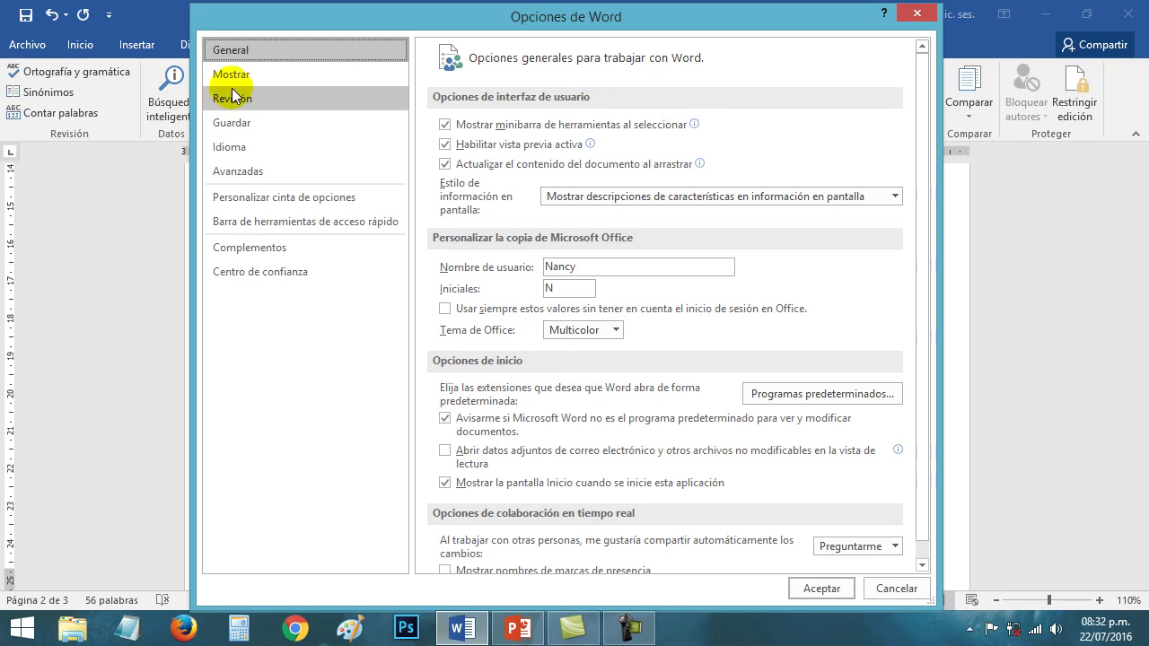
pyautogui.click(251, 99)
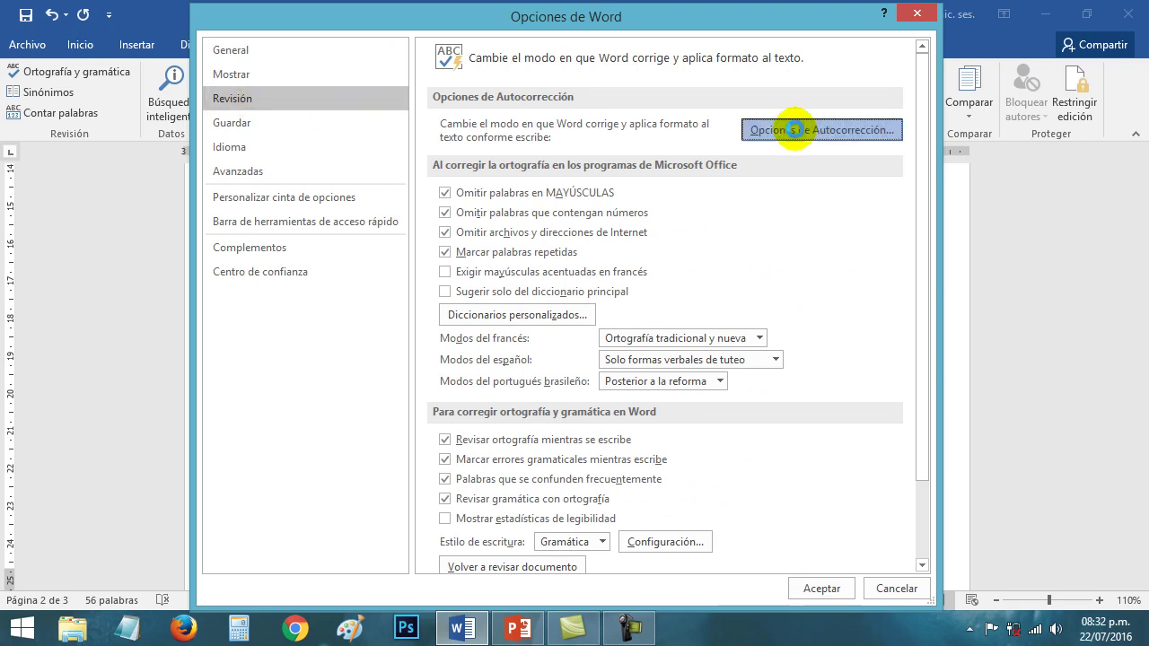
pyautogui.click(787, 129)
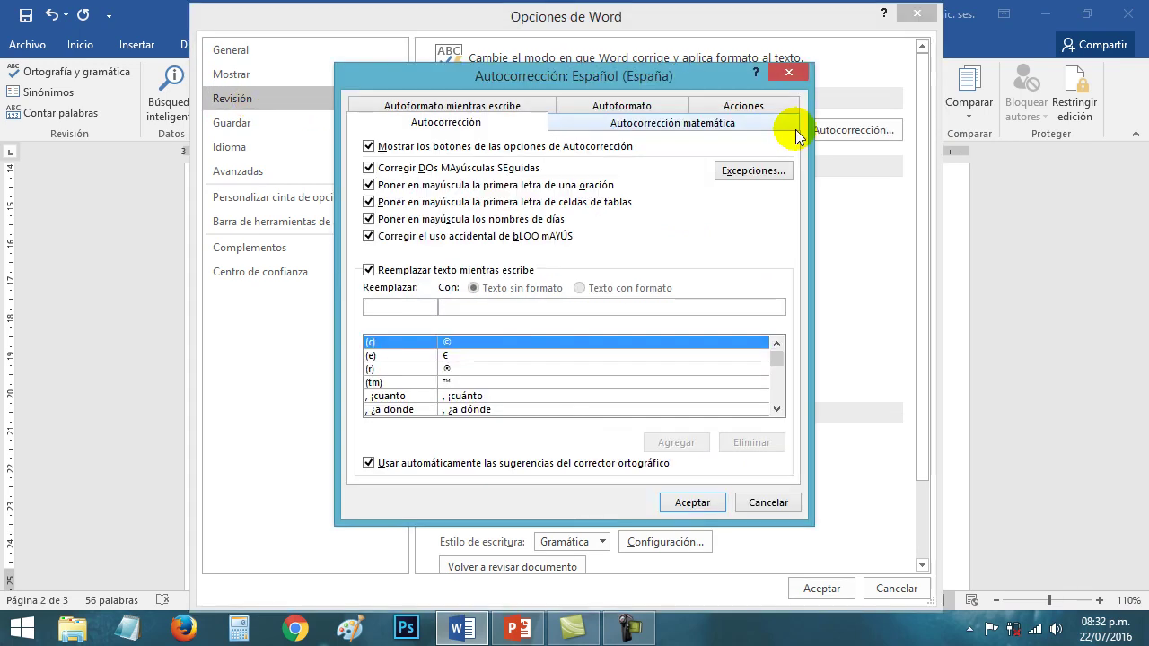